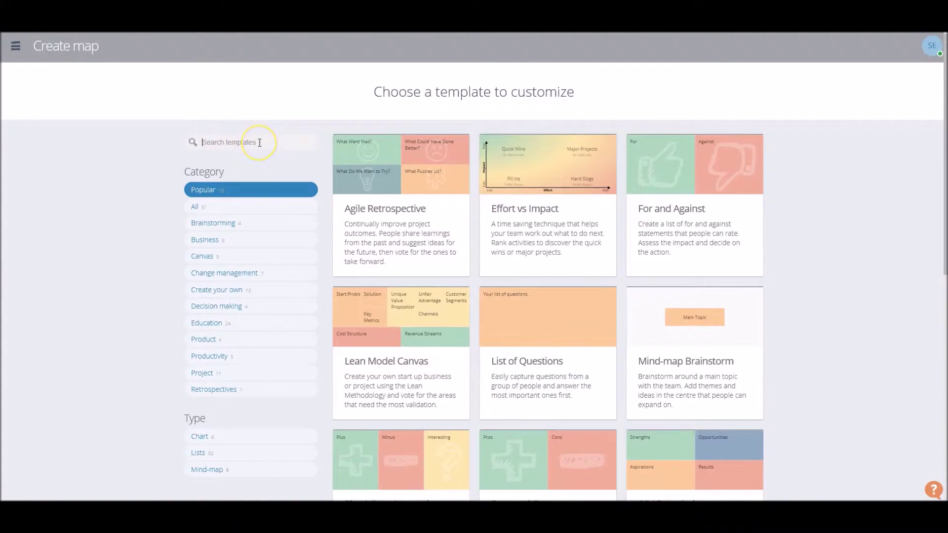
Step: Search the template gallery for 'starfish'
{"action": "type", "text": "starfish"}
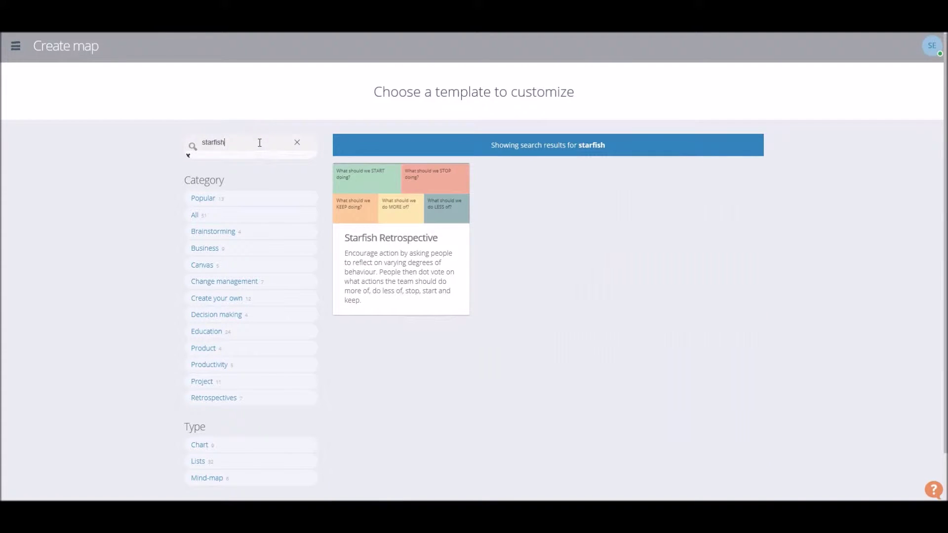
Step: Open the Starfish Retrospective template for customizing and scroll through its setup page
{"action": "left_click", "coordinate": [386, 239]}
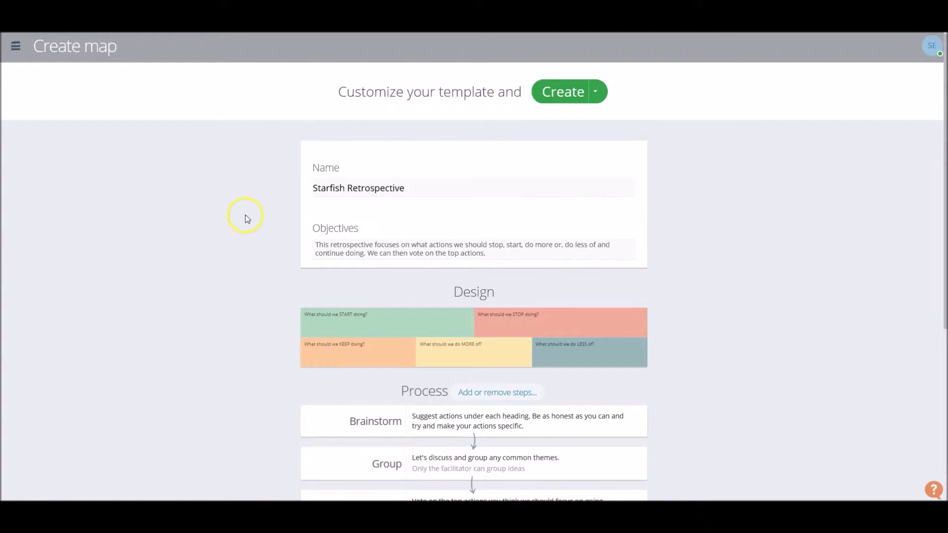
{"action": "scroll", "coordinate": [244, 233], "scroll_direction": "down", "scroll_amount": 2}
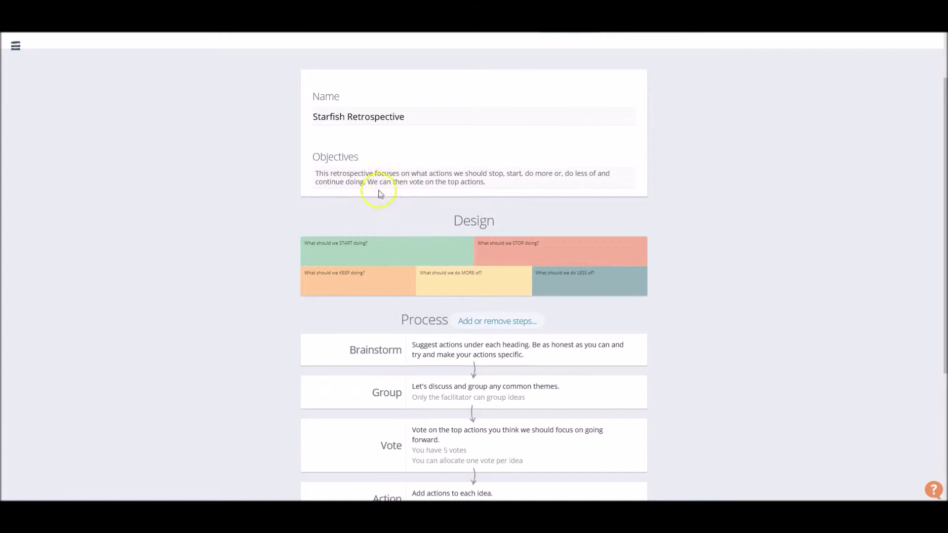
{"action": "scroll", "coordinate": [377, 196], "scroll_direction": "down", "scroll_amount": 3}
Step: Inspect the START and KEEP headings in the design editor, closing it without changes
{"action": "left_click", "coordinate": [523, 132]}
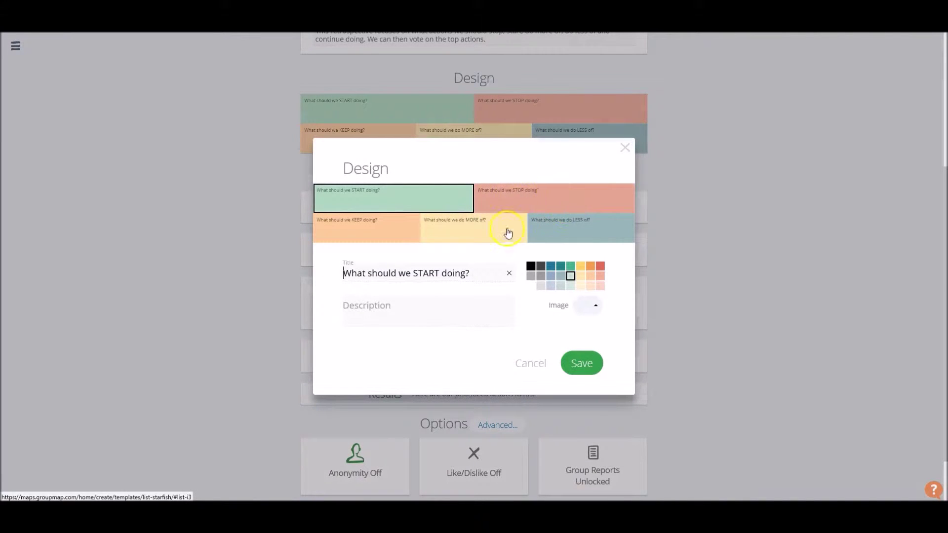
{"action": "left_click", "coordinate": [402, 223]}
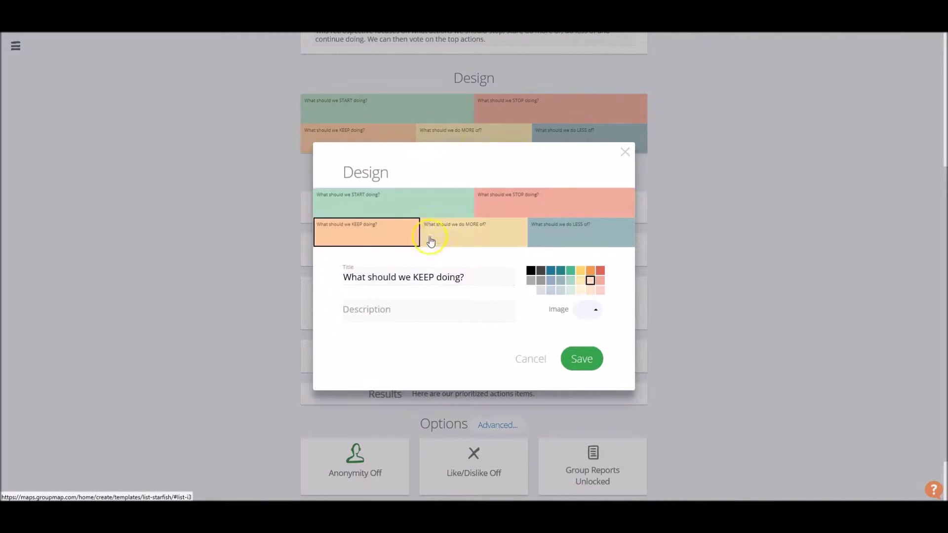
{"action": "left_click", "coordinate": [275, 275]}
{"action": "scroll", "coordinate": [364, 216], "scroll_direction": "down", "scroll_amount": 1}
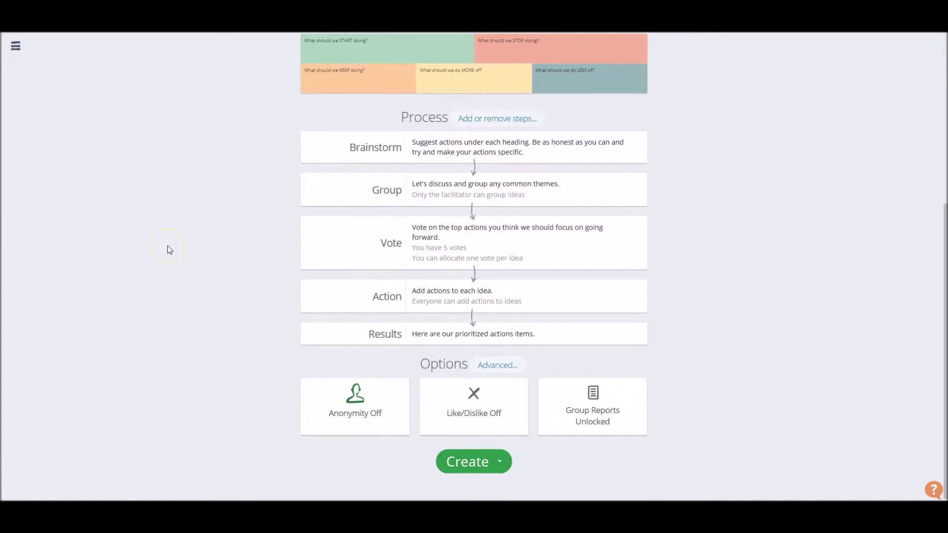
{"action": "left_click", "coordinate": [475, 158]}
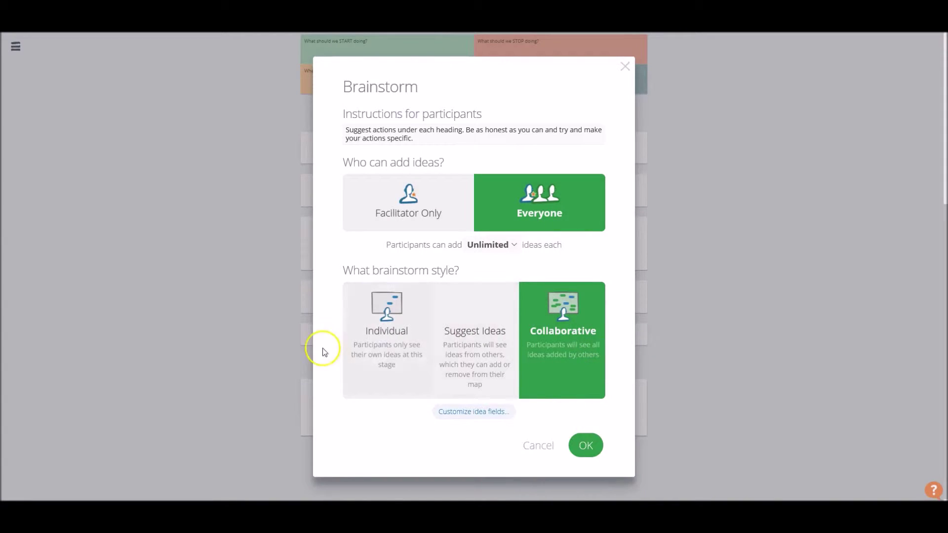
{"action": "left_click", "coordinate": [585, 445]}
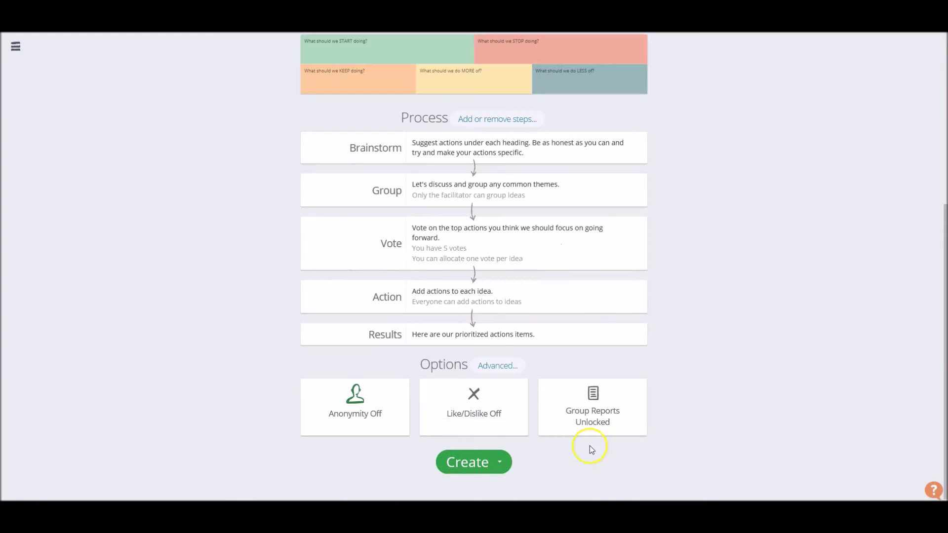
{"action": "left_click", "coordinate": [470, 198]}
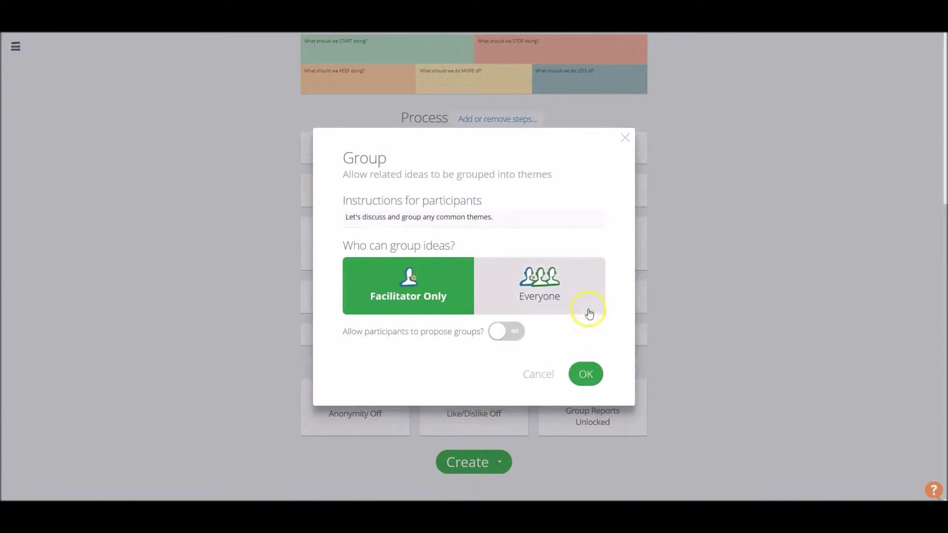
{"action": "left_click", "coordinate": [585, 377]}
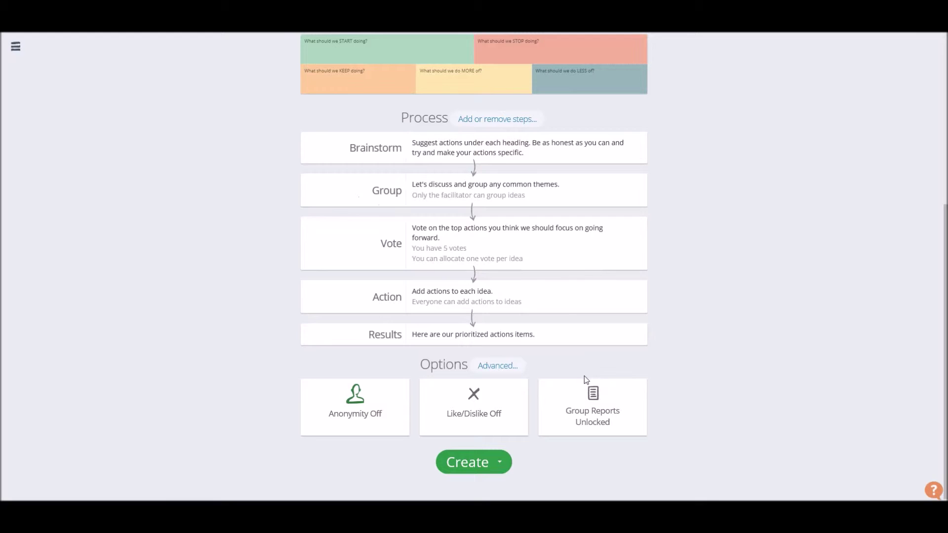
{"action": "left_click", "coordinate": [479, 250]}
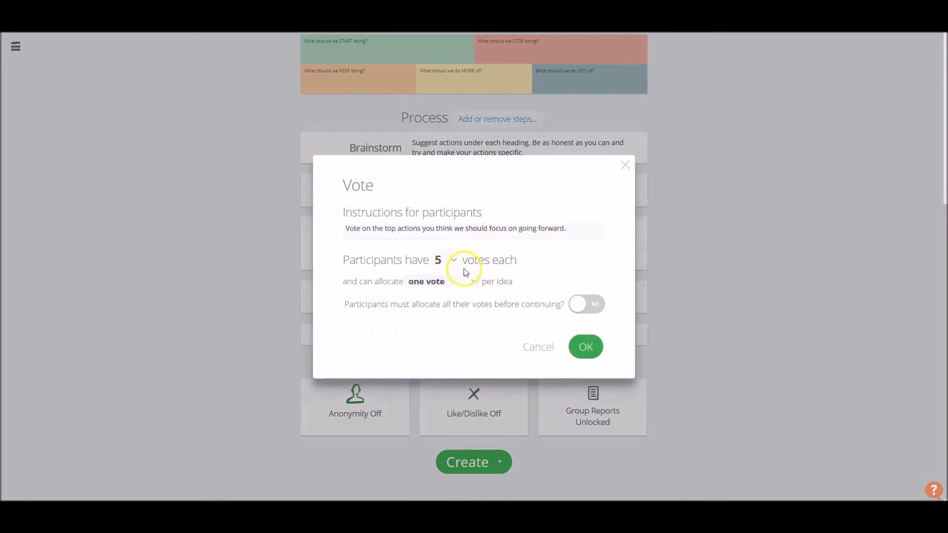
{"action": "left_click", "coordinate": [453, 262]}
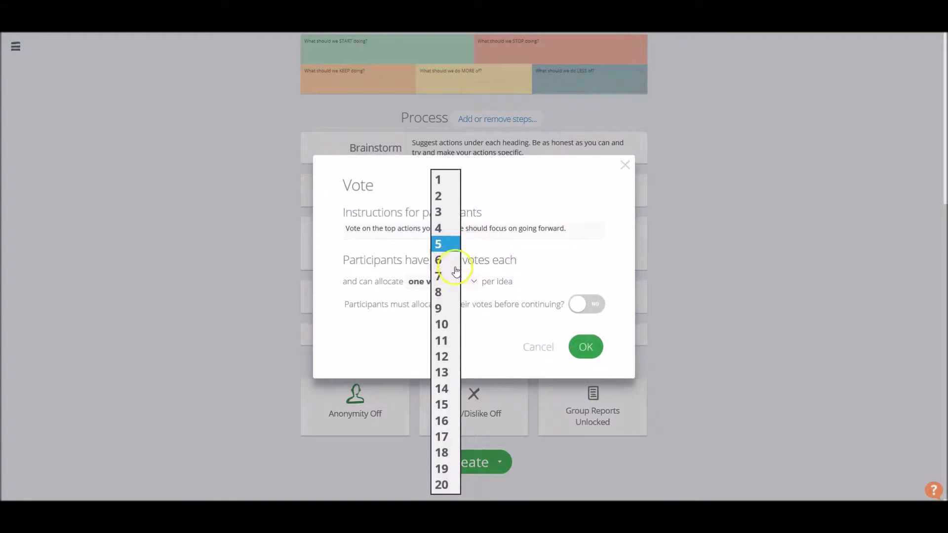
{"action": "left_click", "coordinate": [205, 250]}
{"action": "left_click", "coordinate": [469, 302]}
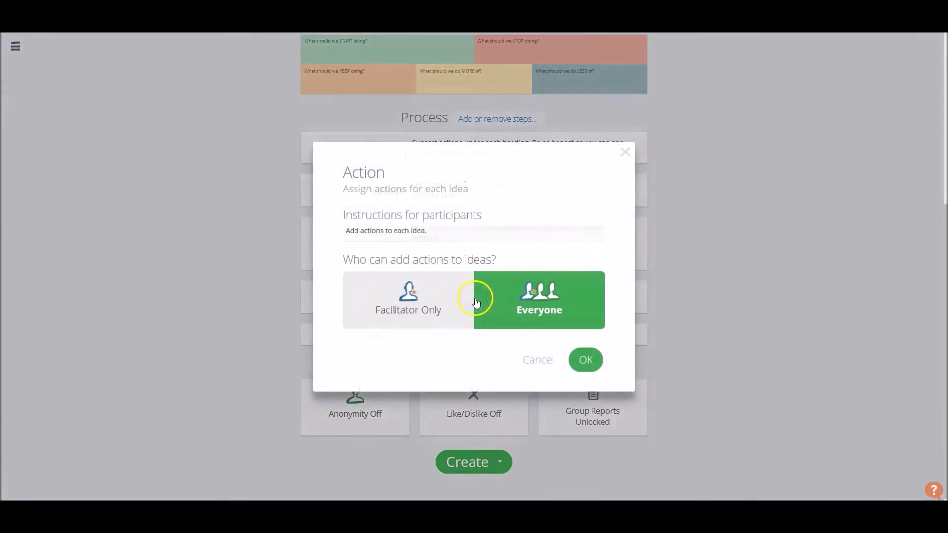
{"action": "left_click", "coordinate": [241, 255]}
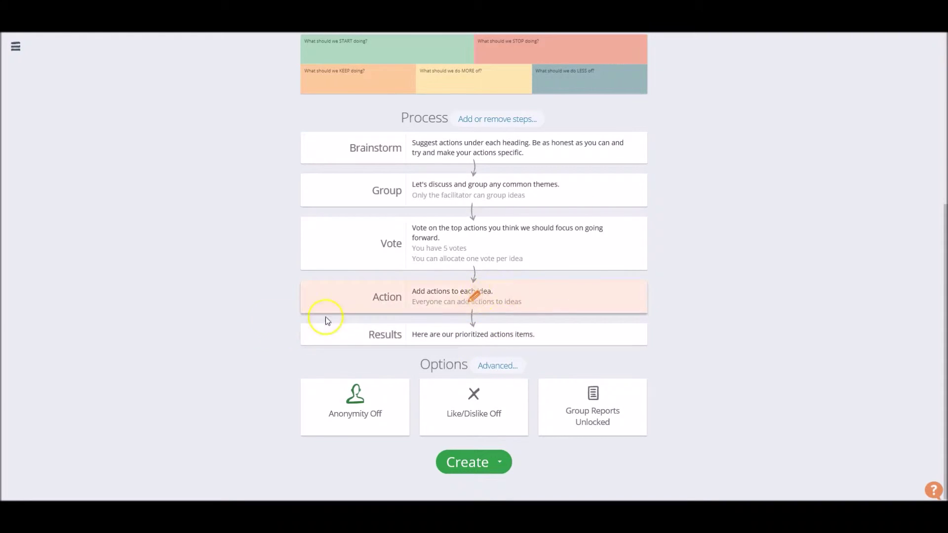
{"action": "left_click", "coordinate": [355, 414]}
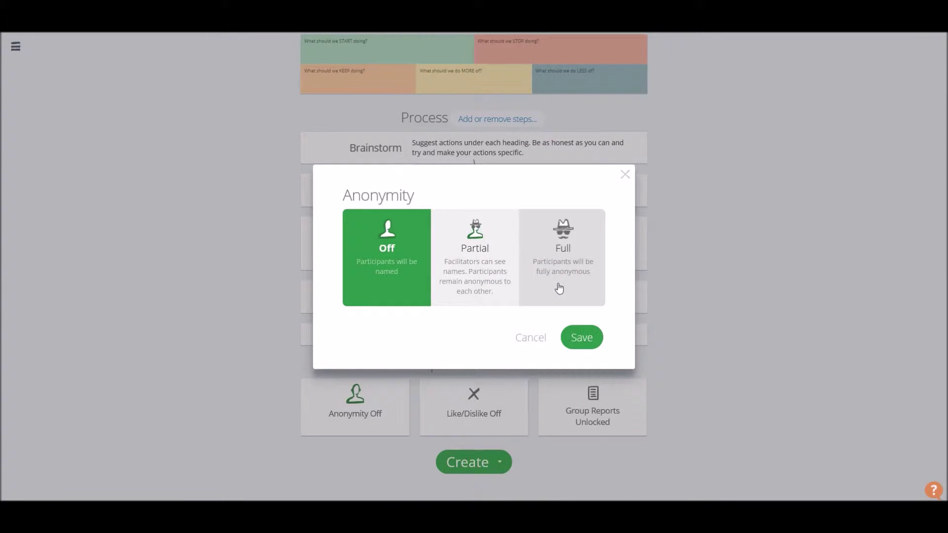
{"action": "left_click", "coordinate": [586, 339]}
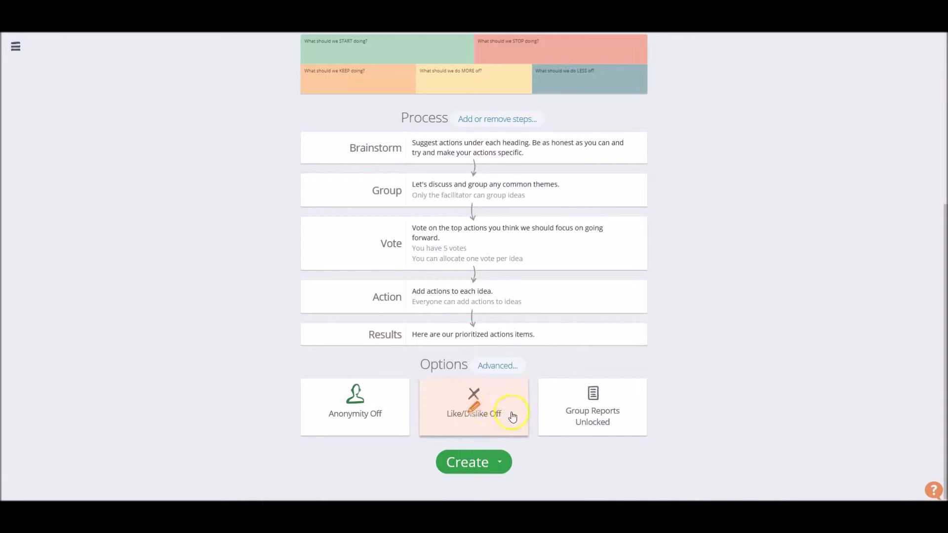
{"action": "left_click", "coordinate": [476, 416]}
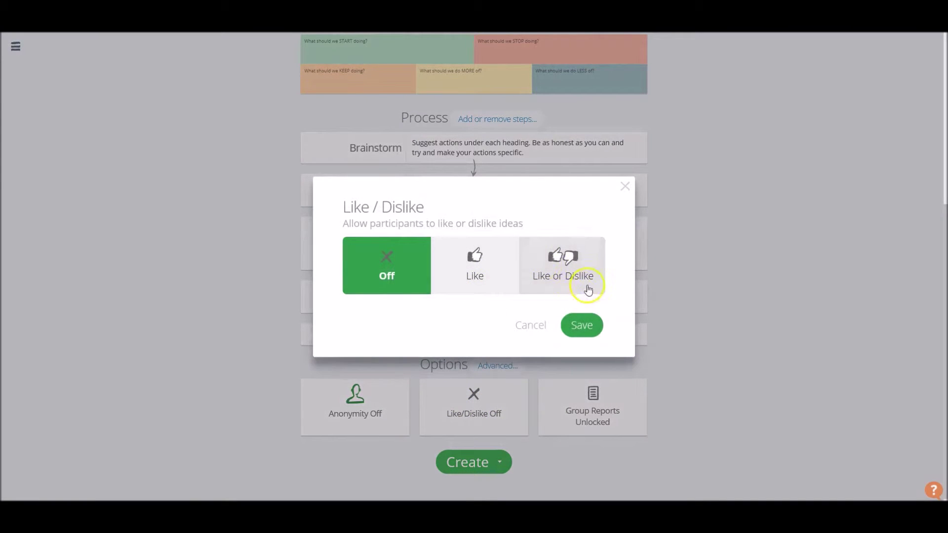
{"action": "left_click", "coordinate": [590, 327]}
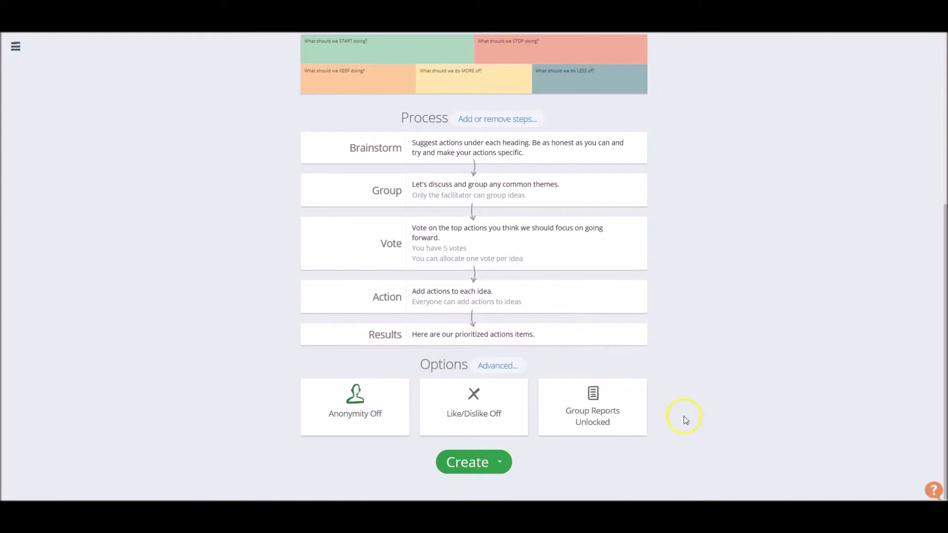
Step: Create the map, dismiss the welcome message, and review the invite Map ID and shareable link
{"action": "left_click", "coordinate": [474, 465]}
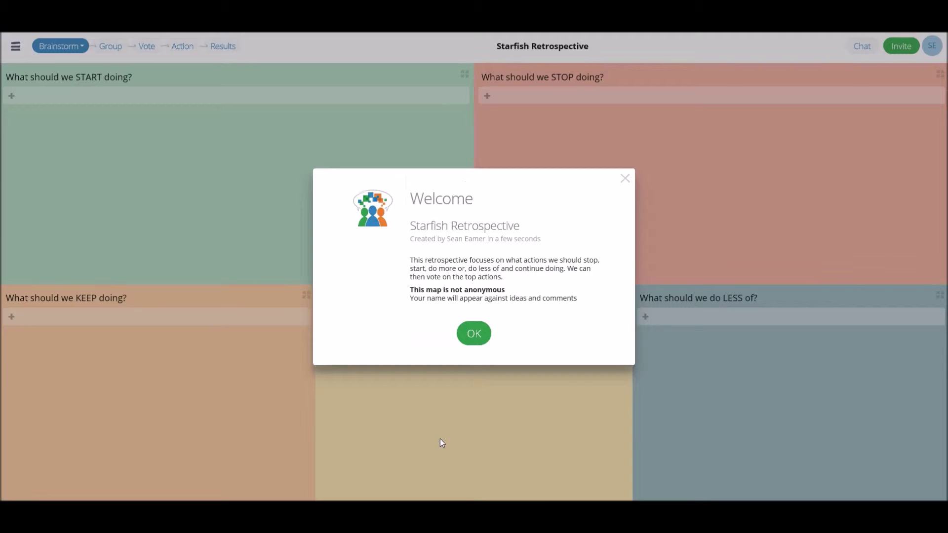
{"action": "left_click", "coordinate": [473, 329]}
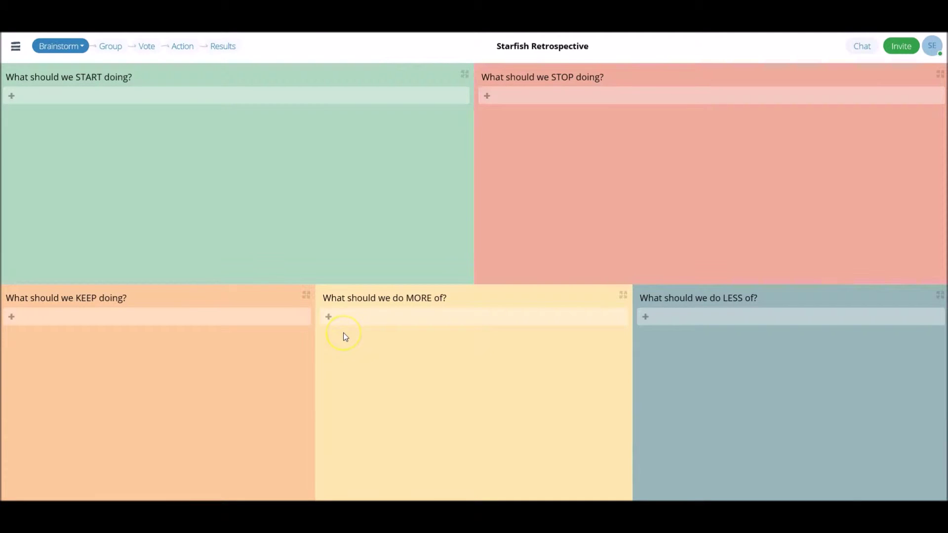
{"action": "left_click", "coordinate": [903, 49]}
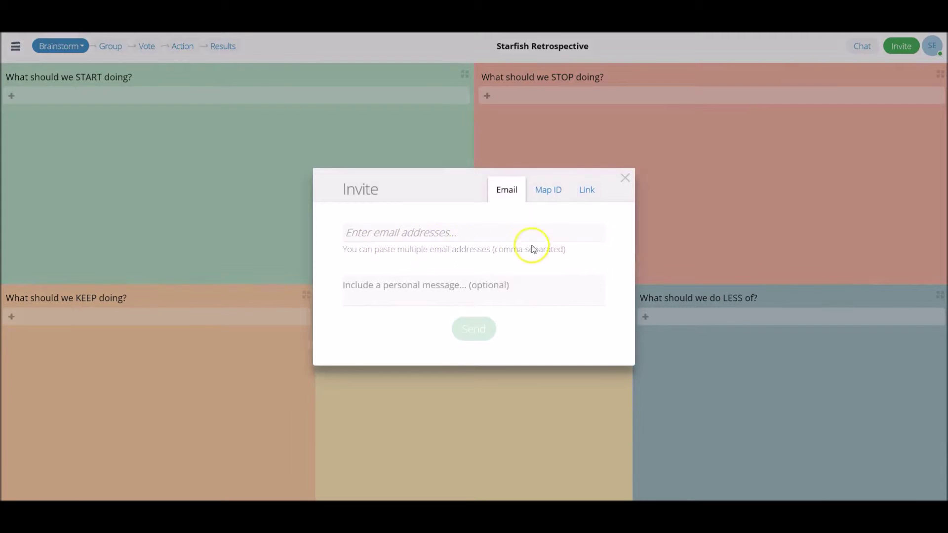
{"action": "left_click", "coordinate": [545, 194]}
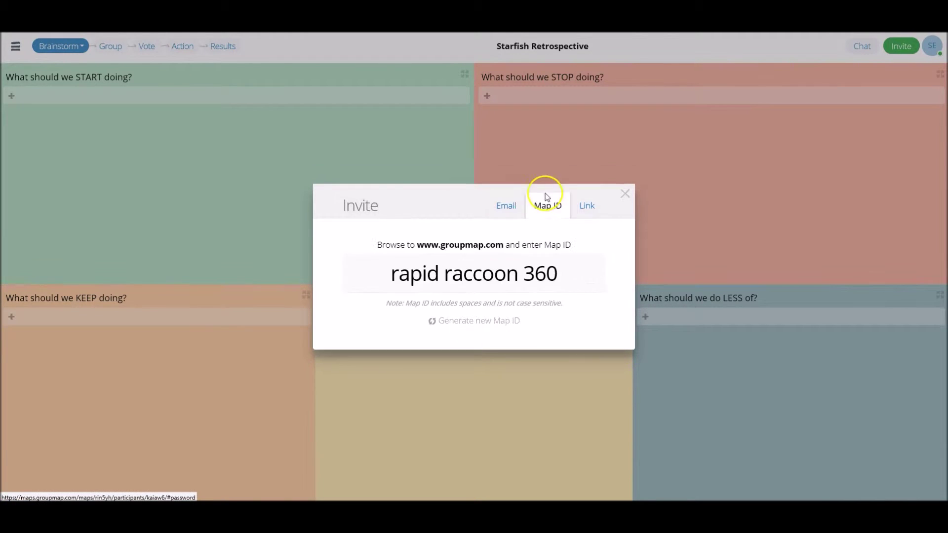
{"action": "left_click", "coordinate": [593, 204]}
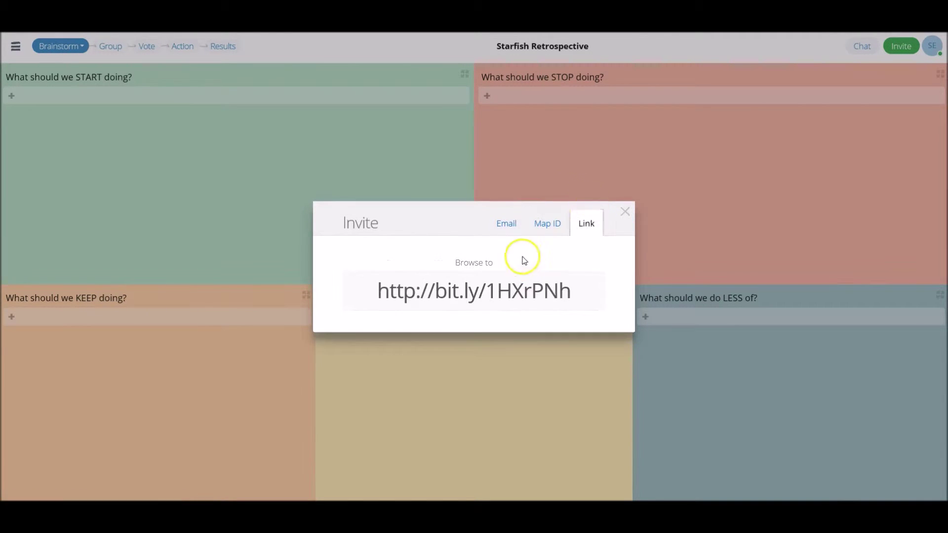
{"action": "left_click", "coordinate": [625, 212]}
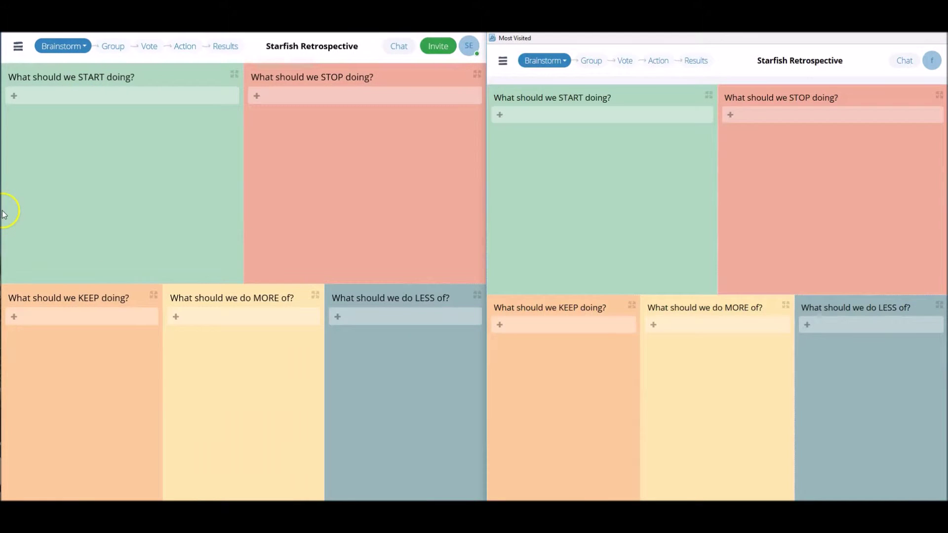
Step: Add ideas 'Idea 1', '2' and '3' under What should we START doing?
{"action": "left_click_drag", "start_coordinate": [5, 211], "coordinate": [0, 216]}
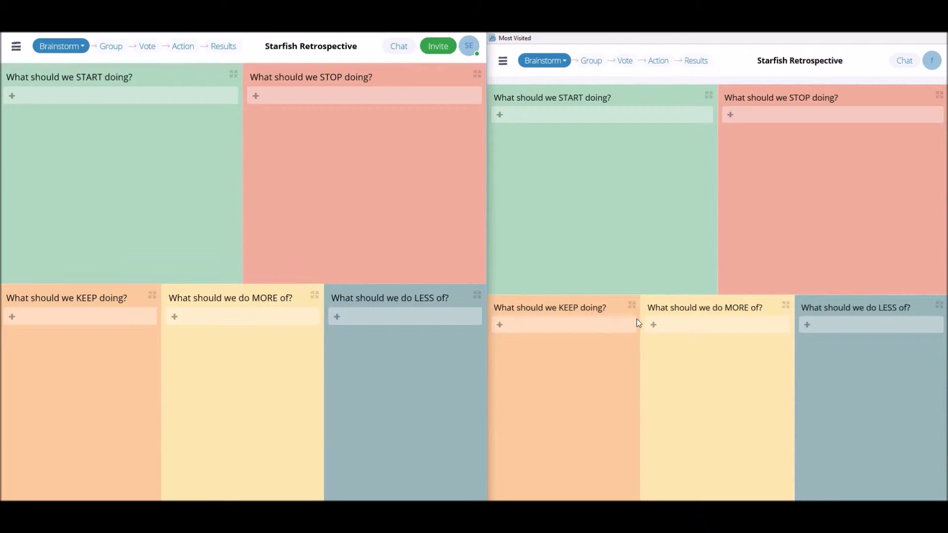
{"action": "left_click", "coordinate": [500, 115]}
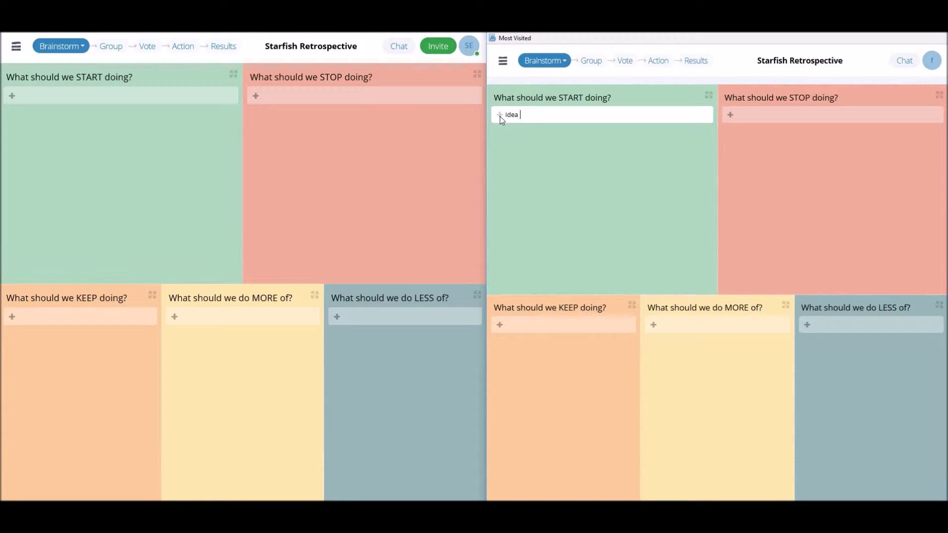
{"action": "key", "text": "Return"}
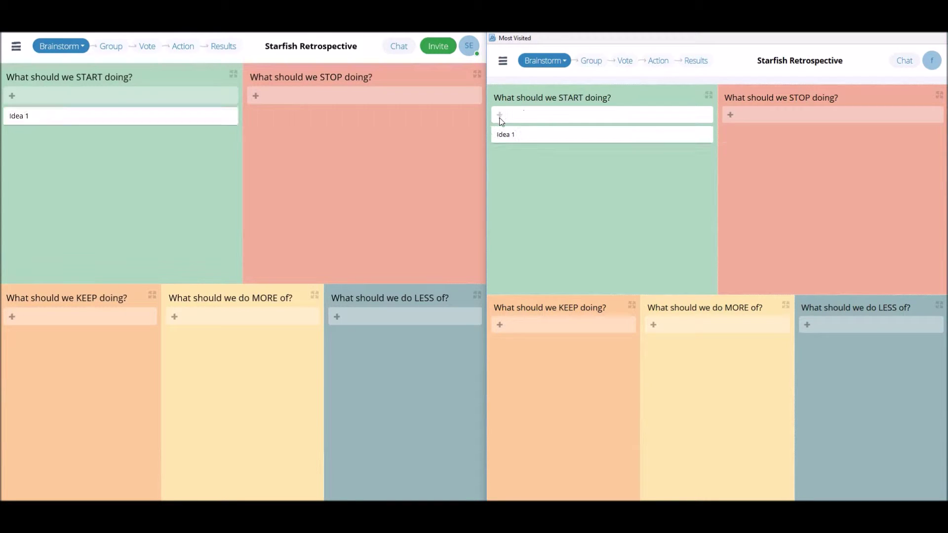
{"action": "type", "text": "2"}
{"action": "key", "text": "Return"}
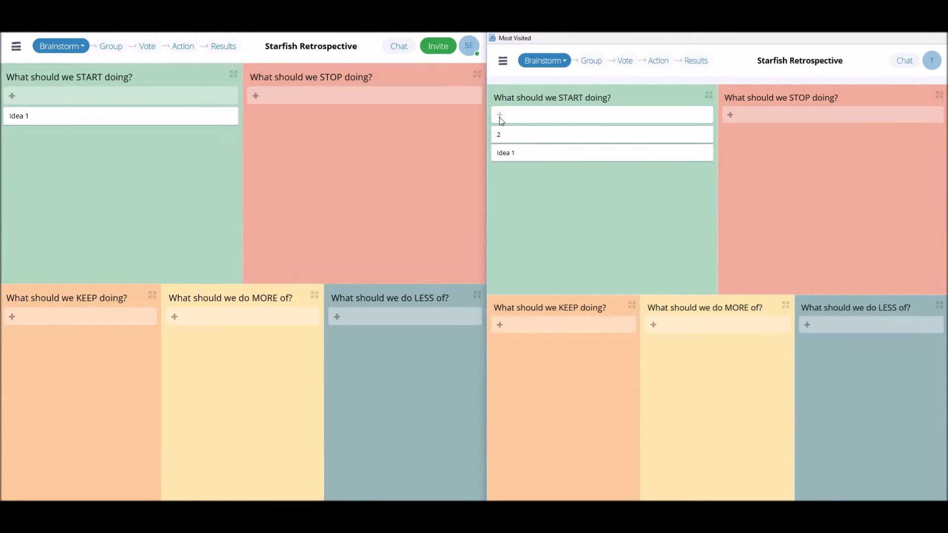
{"action": "type", "text": "3"}
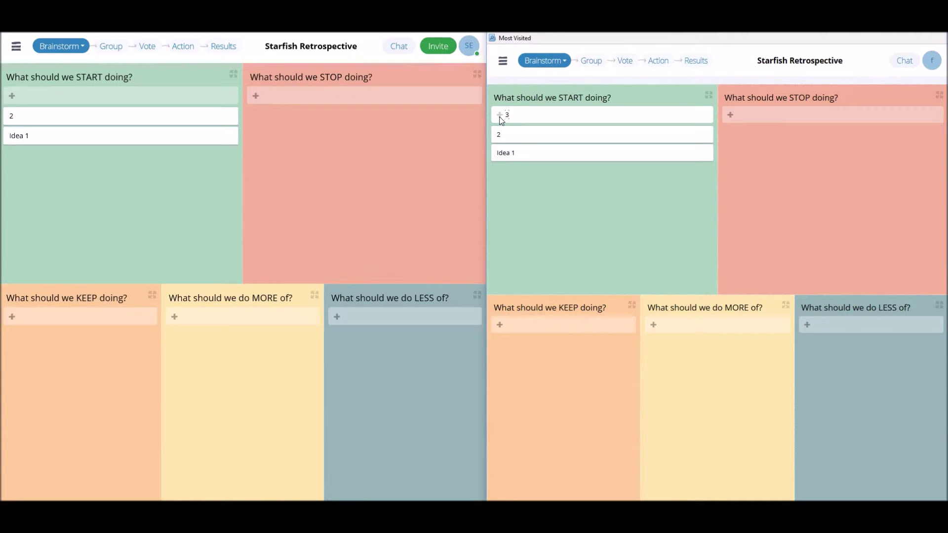
{"action": "key", "text": "Return"}
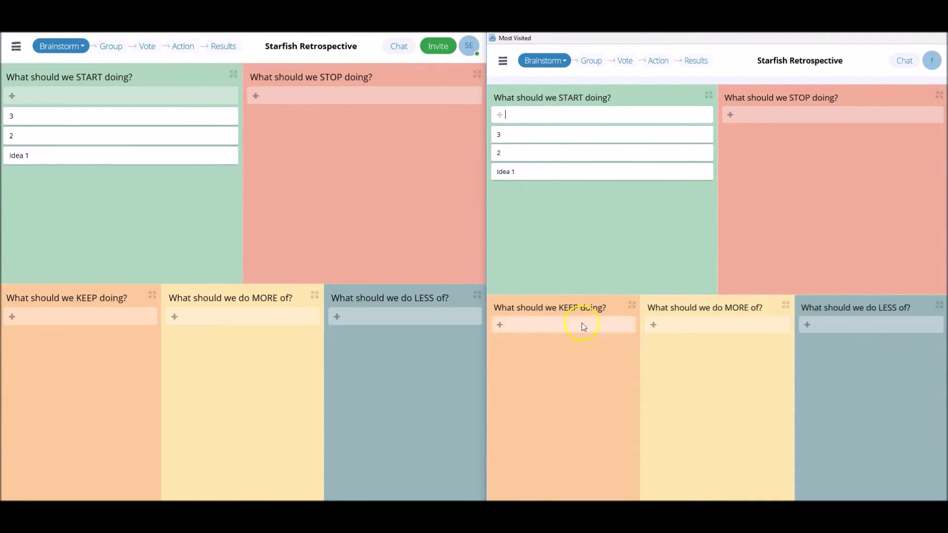
Step: Add ideas '1', '2' and '3' under STOP doing, then bring up Idea 1's details
{"action": "left_click", "coordinate": [731, 116]}
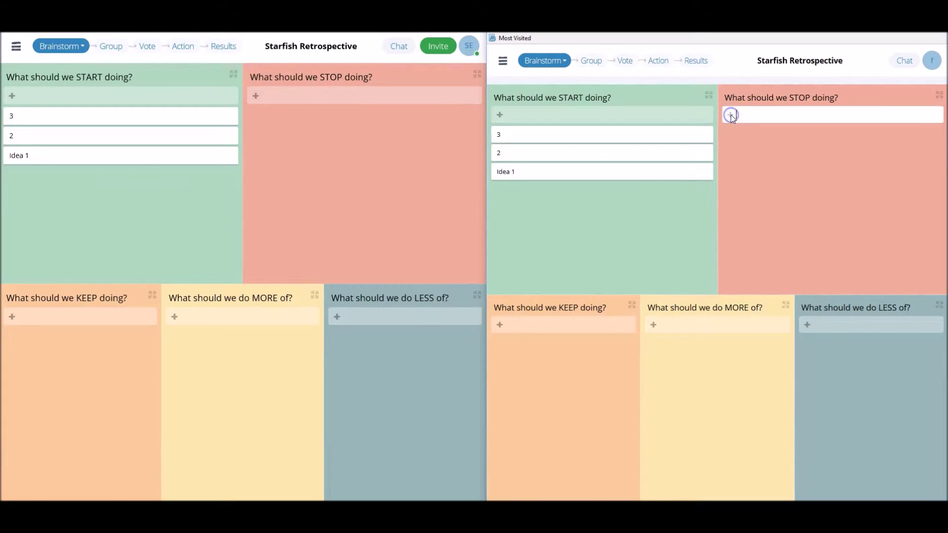
{"action": "type", "text": "1"}
{"action": "key", "text": "Return"}
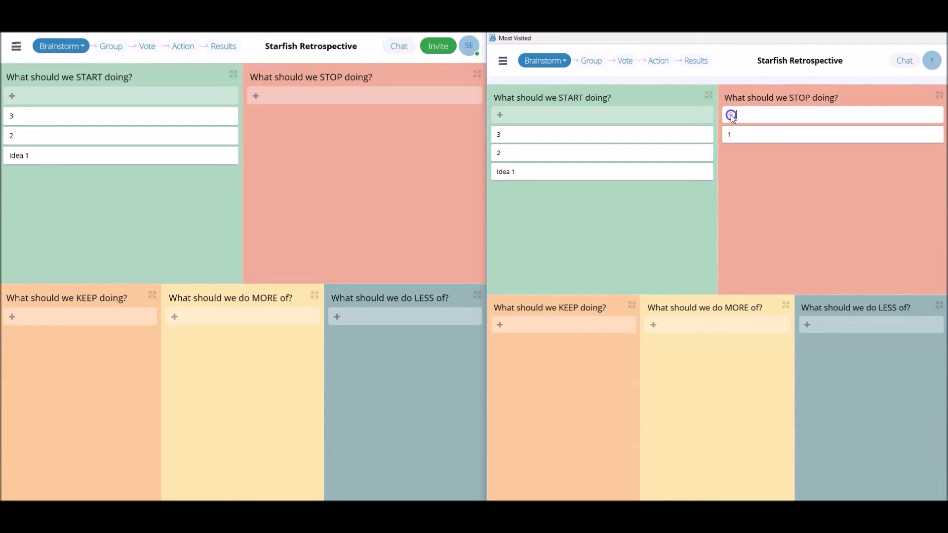
{"action": "type", "text": "2"}
{"action": "key", "text": "Return"}
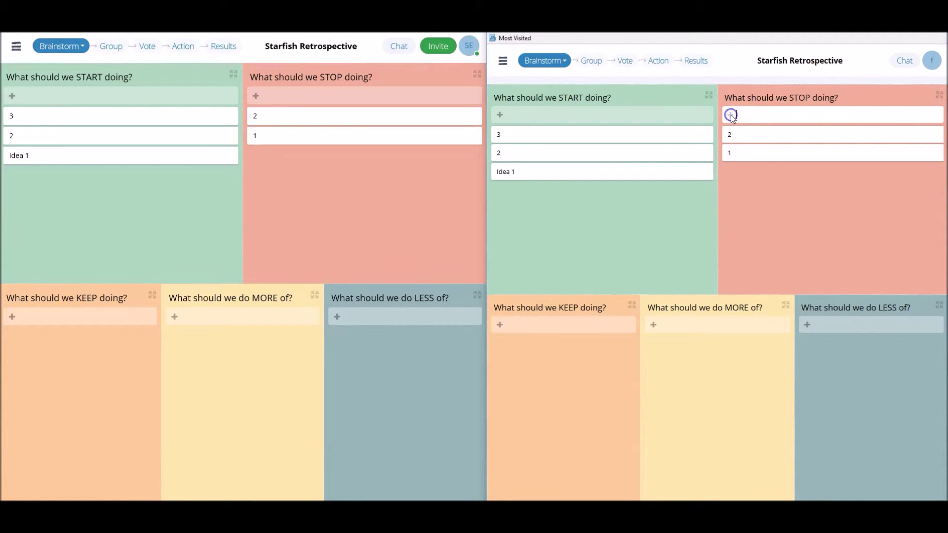
{"action": "type", "text": "3"}
{"action": "key", "text": "Return"}
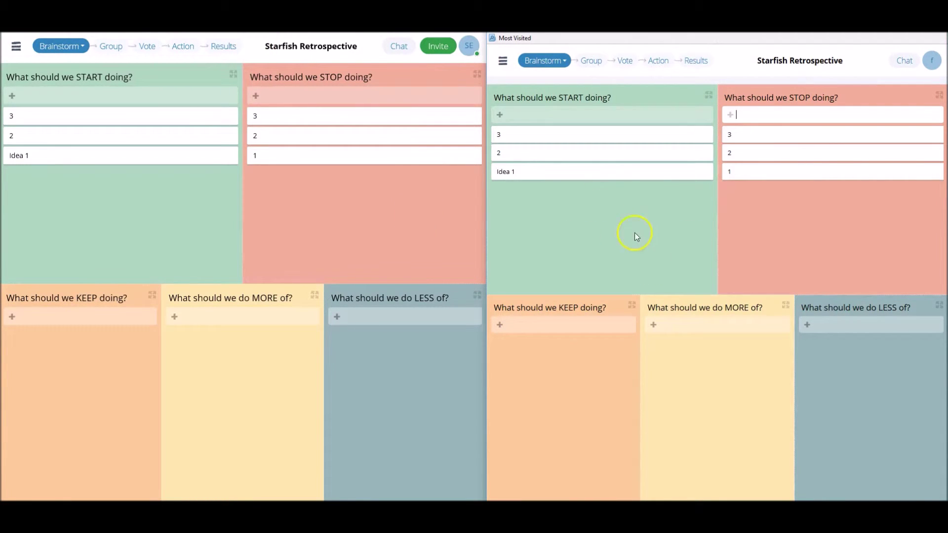
{"action": "left_click", "coordinate": [541, 173]}
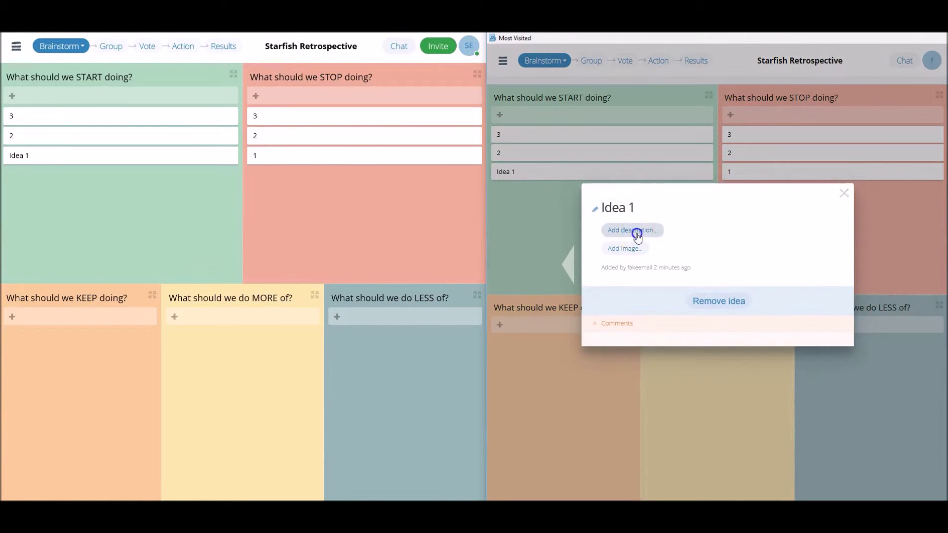
Step: Try Idea 1's description and image options, closing the image picker without attaching anything
{"action": "left_click", "coordinate": [634, 230]}
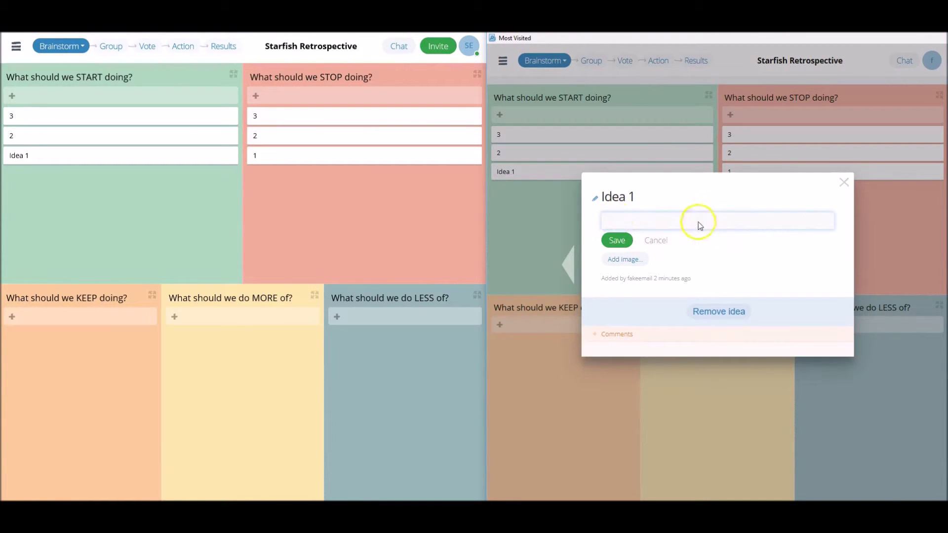
{"action": "left_click", "coordinate": [626, 259]}
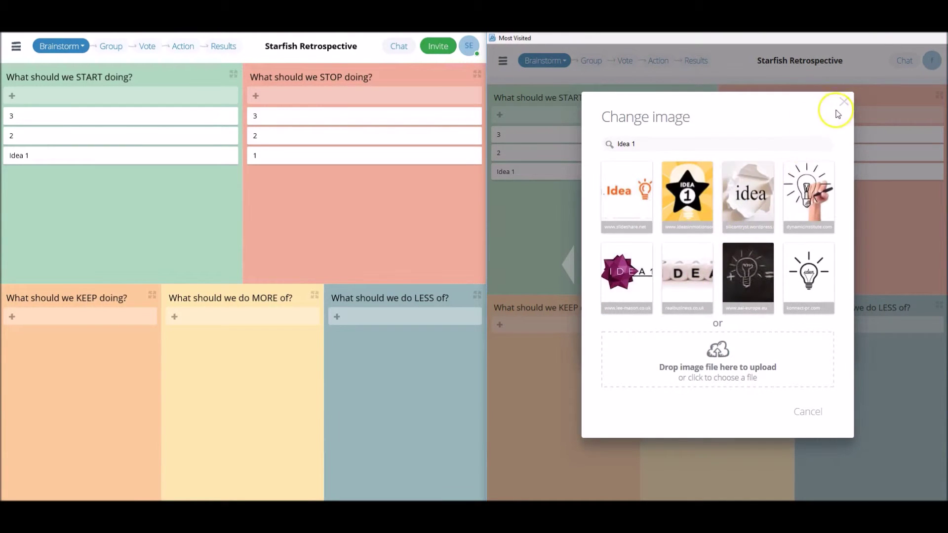
{"action": "left_click", "coordinate": [844, 104]}
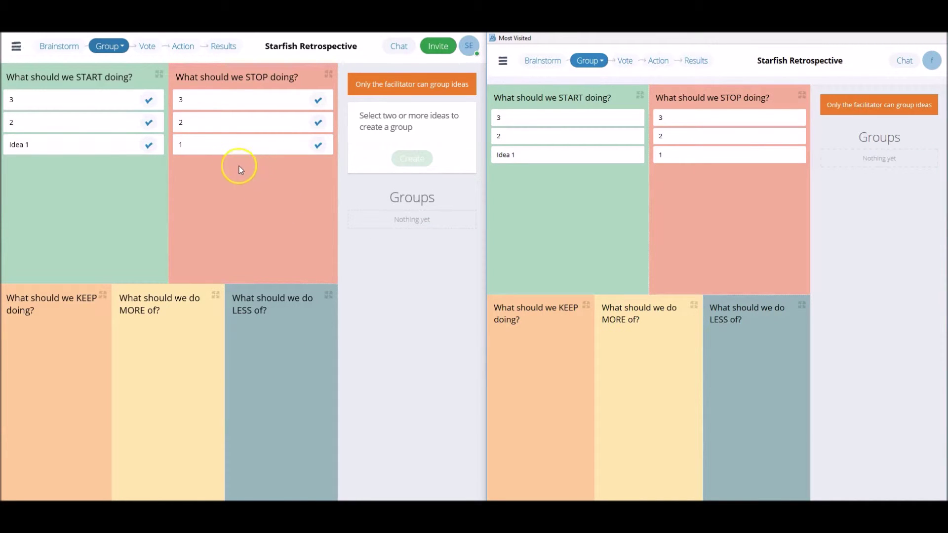
{"action": "left_click", "coordinate": [319, 145]}
{"action": "left_click", "coordinate": [317, 122]}
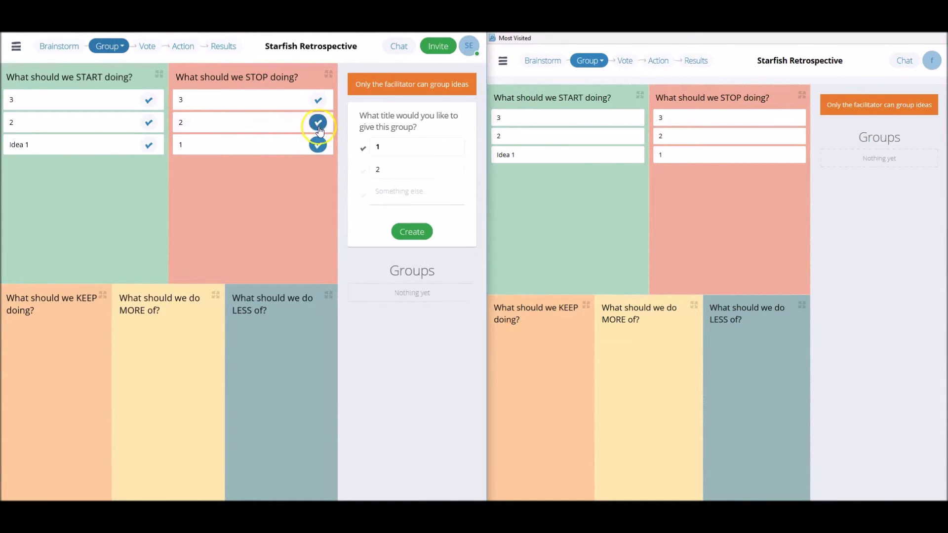
{"action": "left_click", "coordinate": [410, 232]}
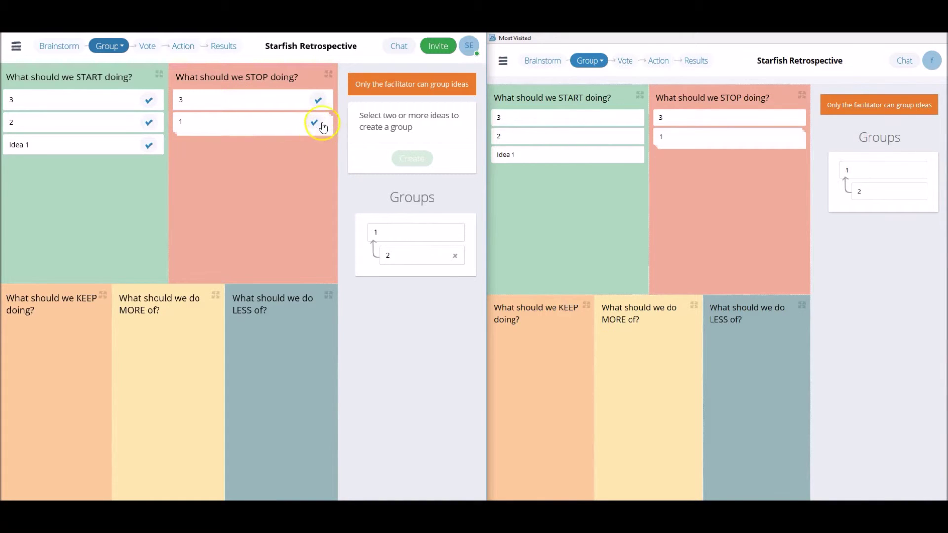
{"action": "left_click", "coordinate": [456, 261]}
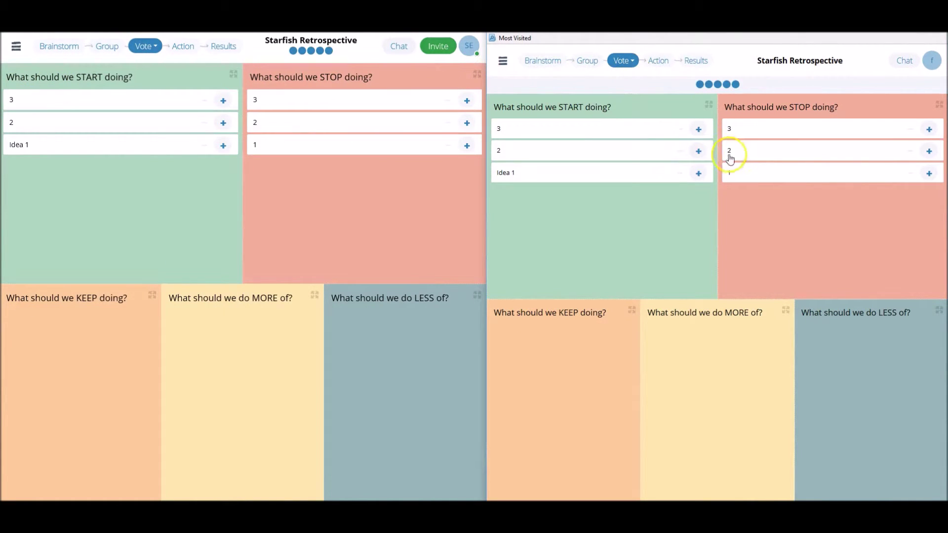
Step: Vote once each for START ideas 3 and 2 and STOP idea 2
{"action": "left_click", "coordinate": [698, 130]}
{"action": "left_click", "coordinate": [698, 151]}
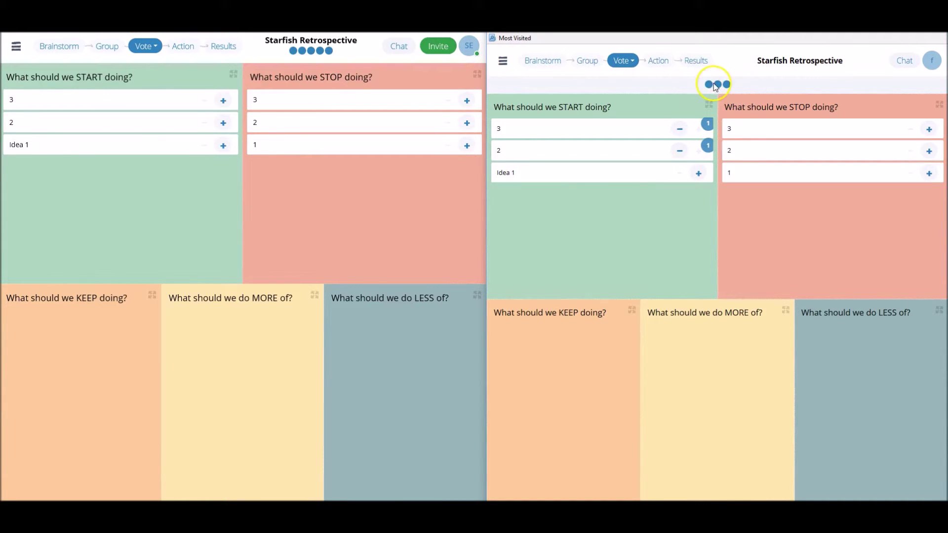
{"action": "left_click", "coordinate": [928, 151]}
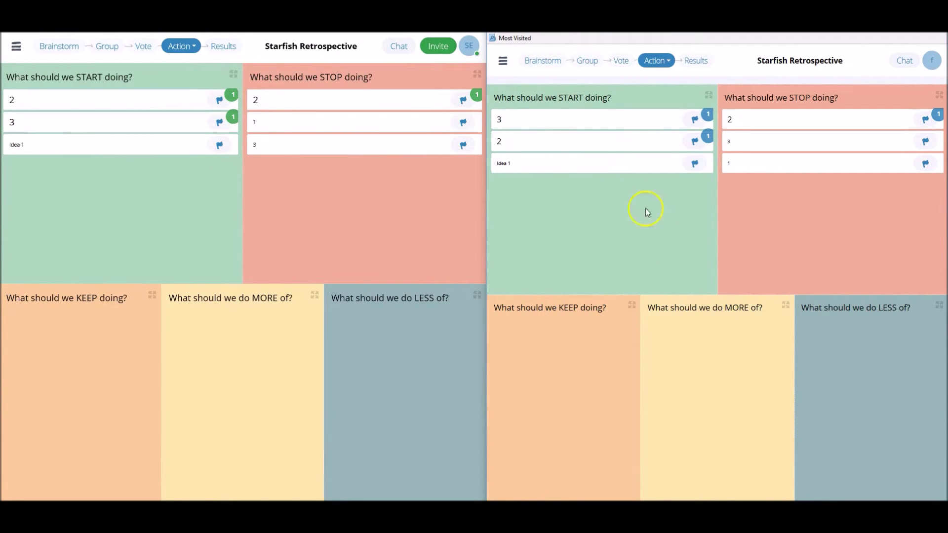
Step: Add action 'This' to START idea 2 with an owner, due 19 November 2015, then advance to Results
{"action": "left_click", "coordinate": [221, 105]}
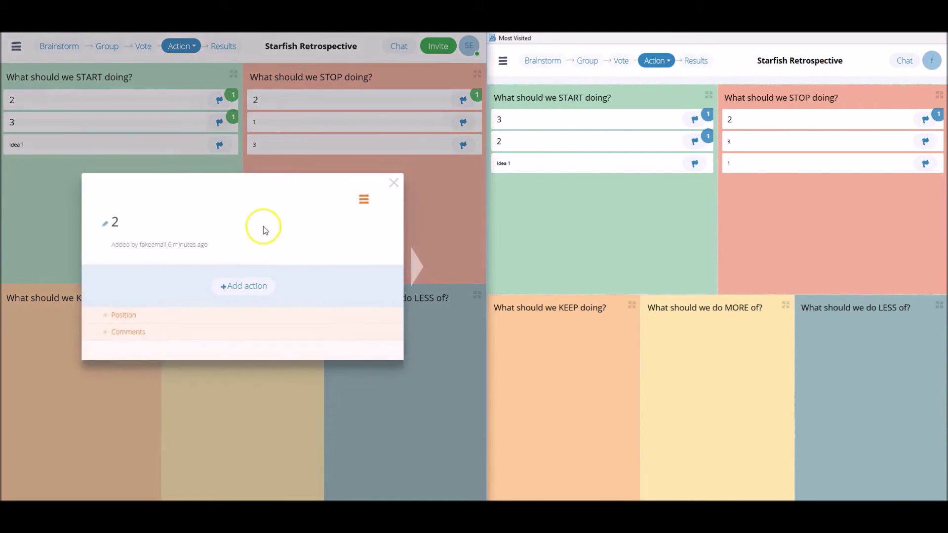
{"action": "left_click", "coordinate": [236, 286]}
{"action": "left_click", "coordinate": [181, 256]}
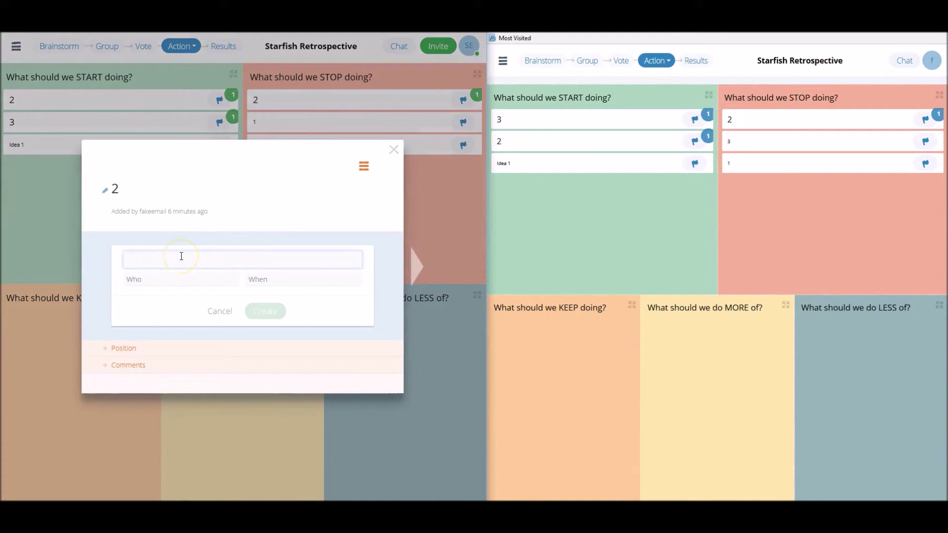
{"action": "type", "text": "This"}
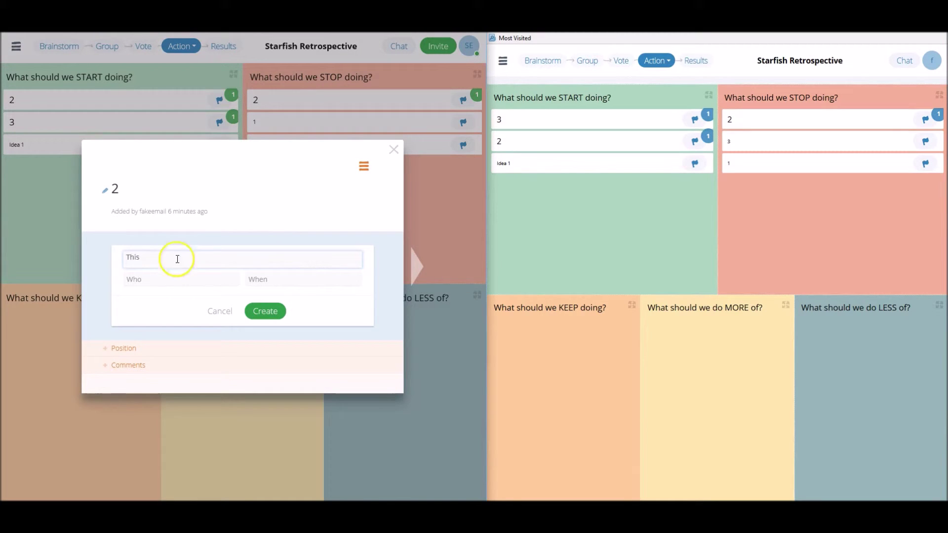
{"action": "left_click", "coordinate": [158, 278]}
{"action": "type", "text": "Bob"}
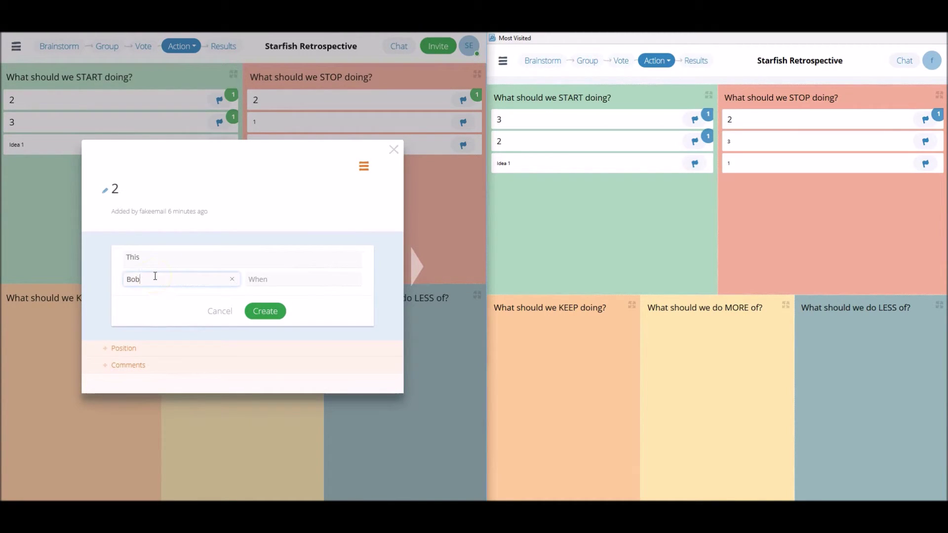
{"action": "left_click", "coordinate": [250, 279]}
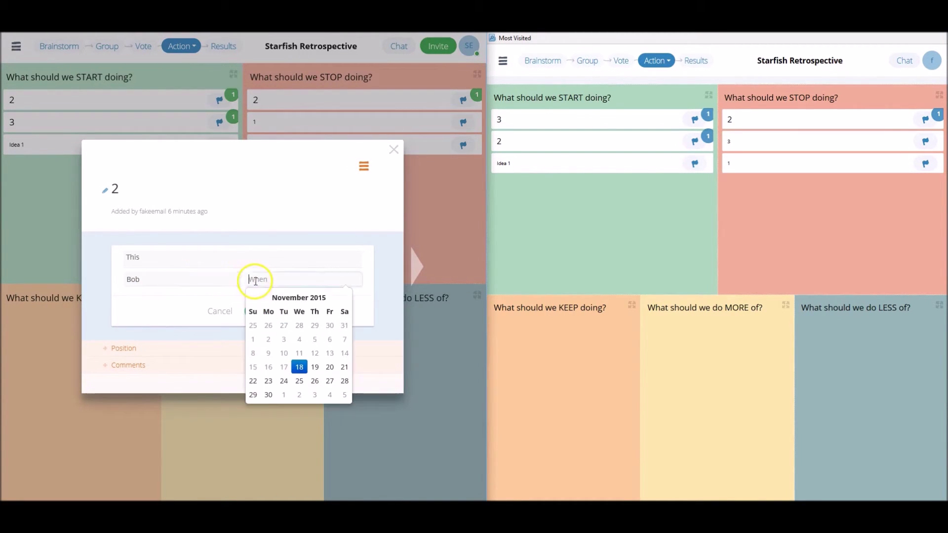
{"action": "left_click", "coordinate": [316, 369]}
{"action": "left_click", "coordinate": [267, 312]}
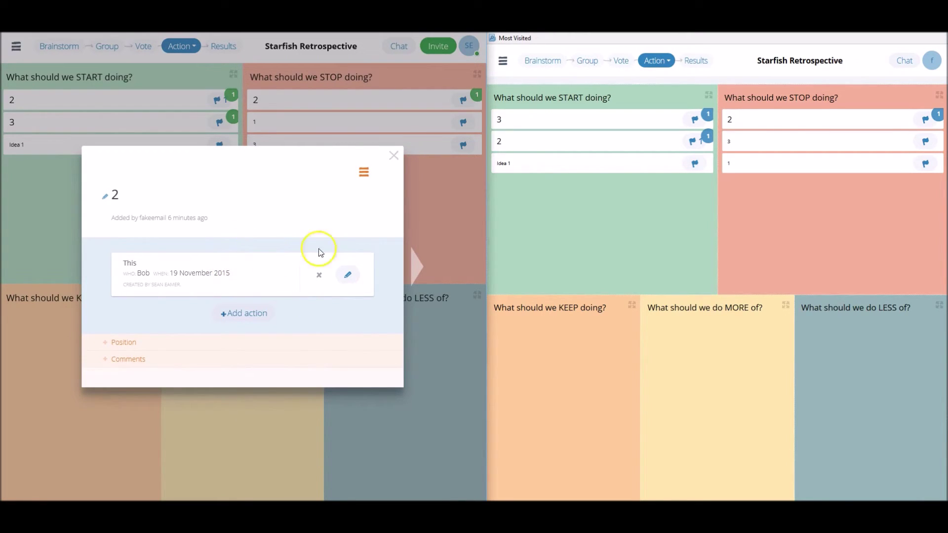
{"action": "left_click", "coordinate": [393, 157]}
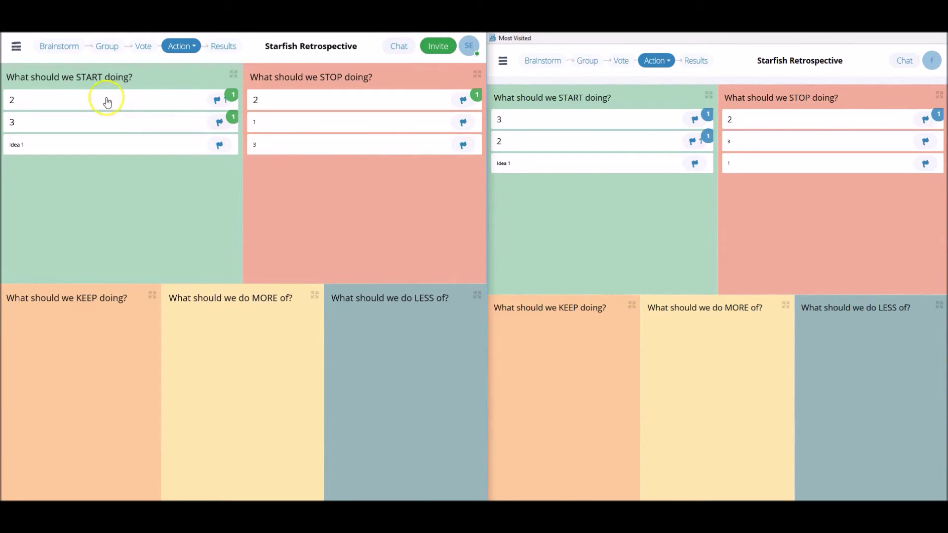
{"action": "left_click", "coordinate": [223, 46]}
Step: Show the Results stage in the second window and open its map menu
{"action": "left_click", "coordinate": [694, 61]}
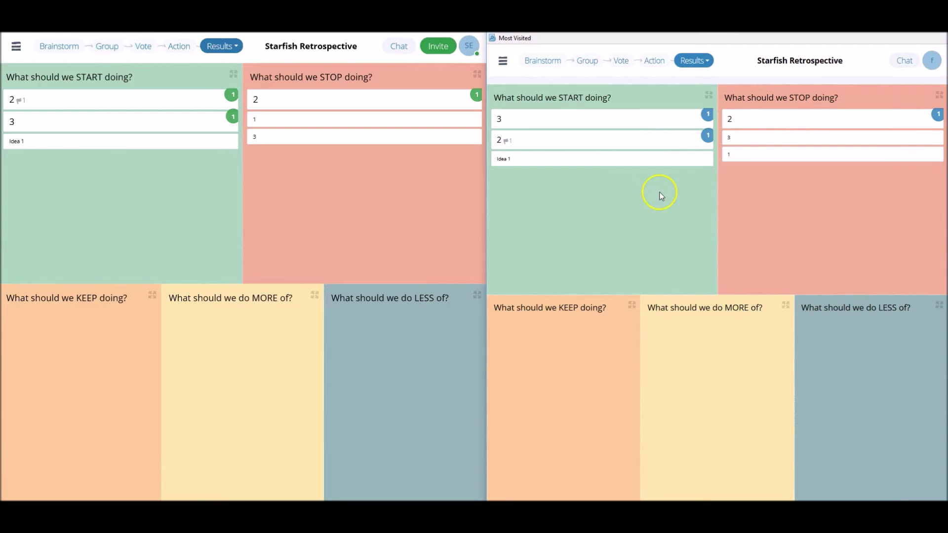
{"action": "left_click", "coordinate": [502, 60]}
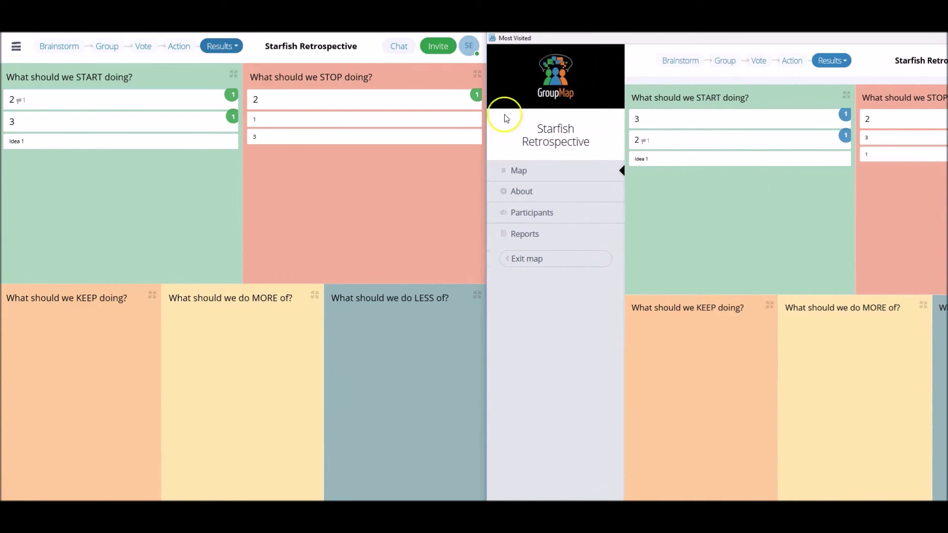
Step: Go to the map's Reports page with Map JPG, Map PDF and Report PDF downloads
{"action": "left_click", "coordinate": [16, 46]}
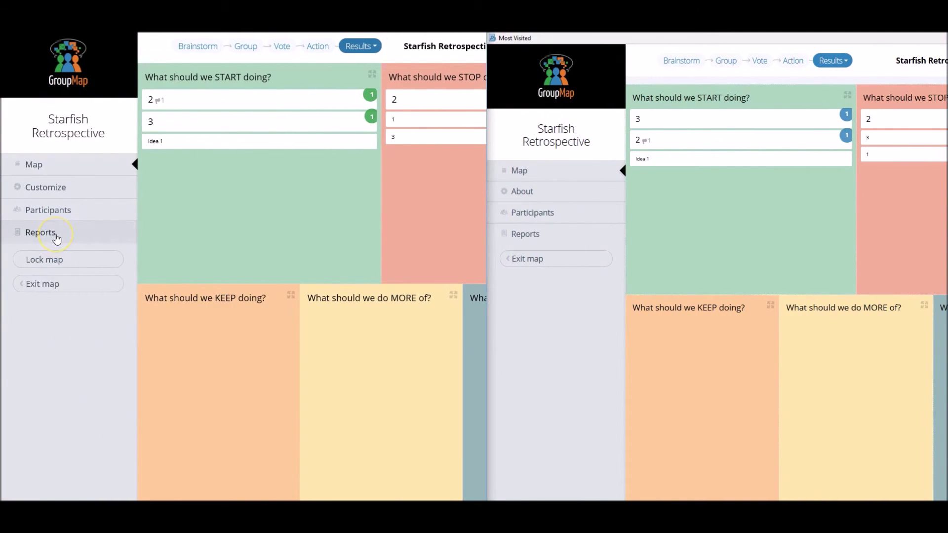
{"action": "left_click", "coordinate": [56, 237]}
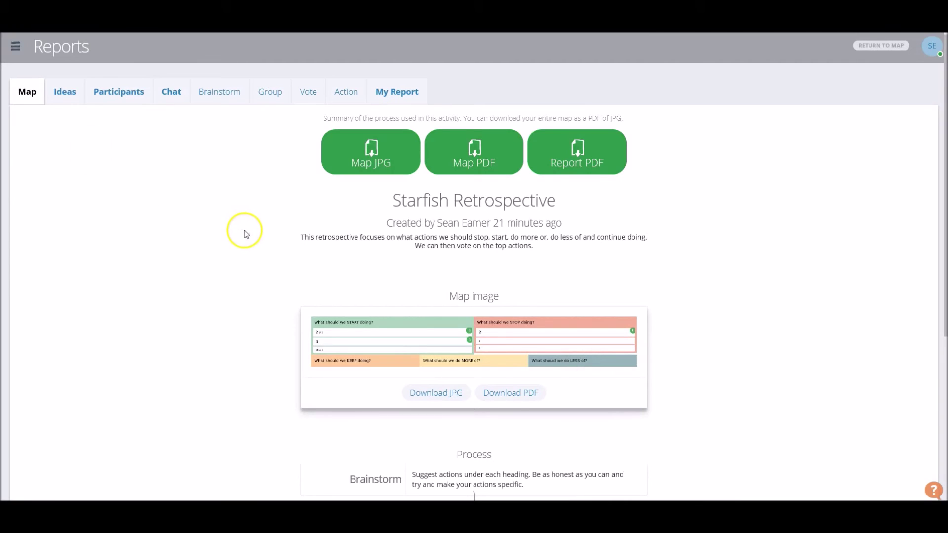